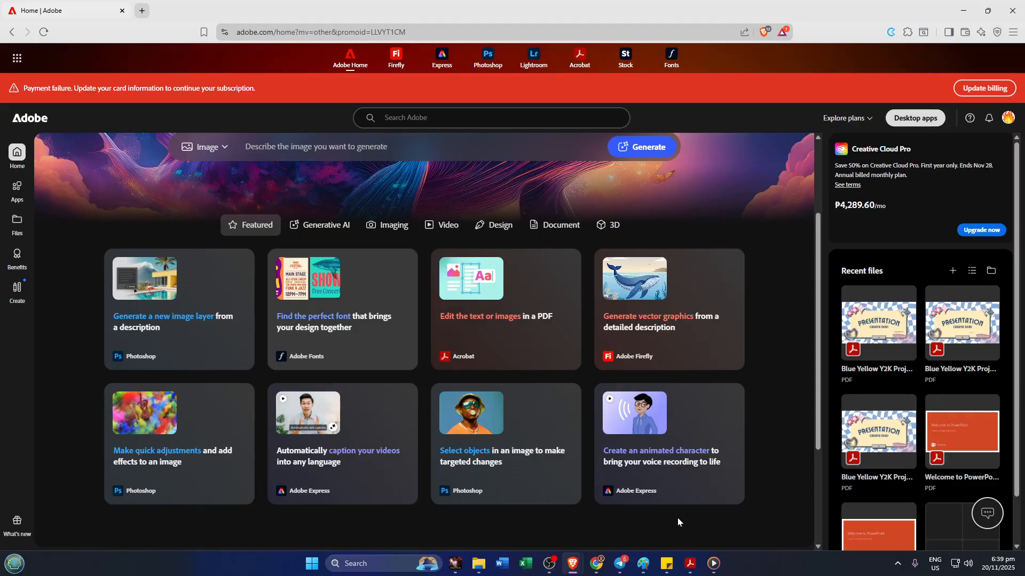
# Switch to Adobe Acrobat and close the already filled-in Create new page to return to the weekly agenda document.
pyautogui.click(689, 561)
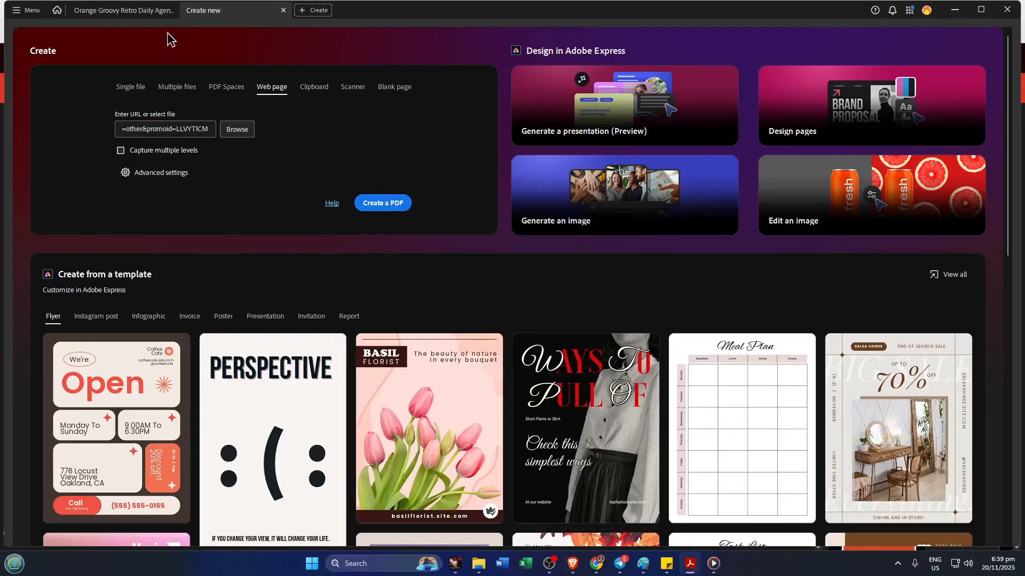
pyautogui.click(282, 10)
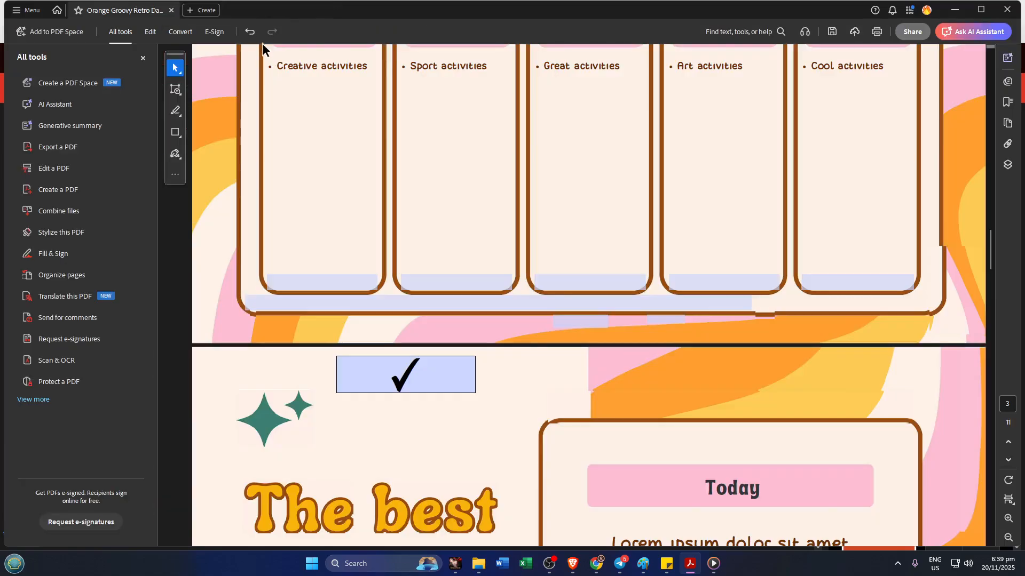
pyautogui.scroll(5, 338, 154)
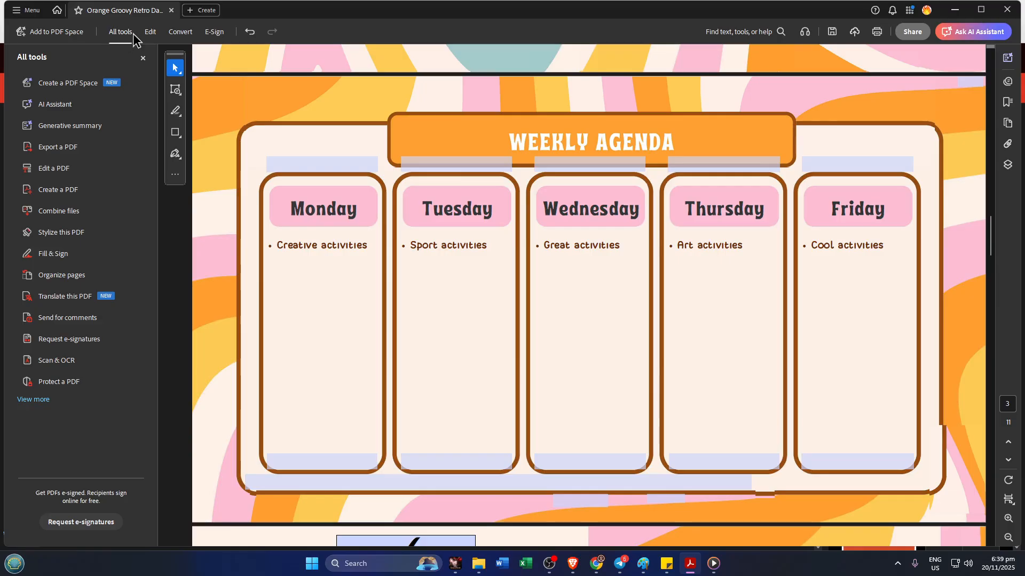
pyautogui.click(71, 192)
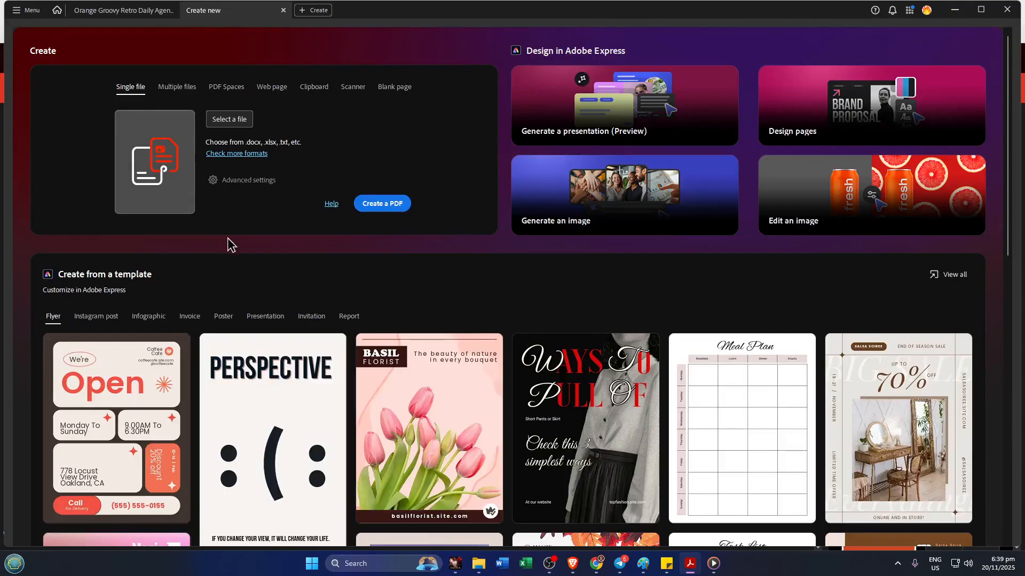
pyautogui.click(272, 89)
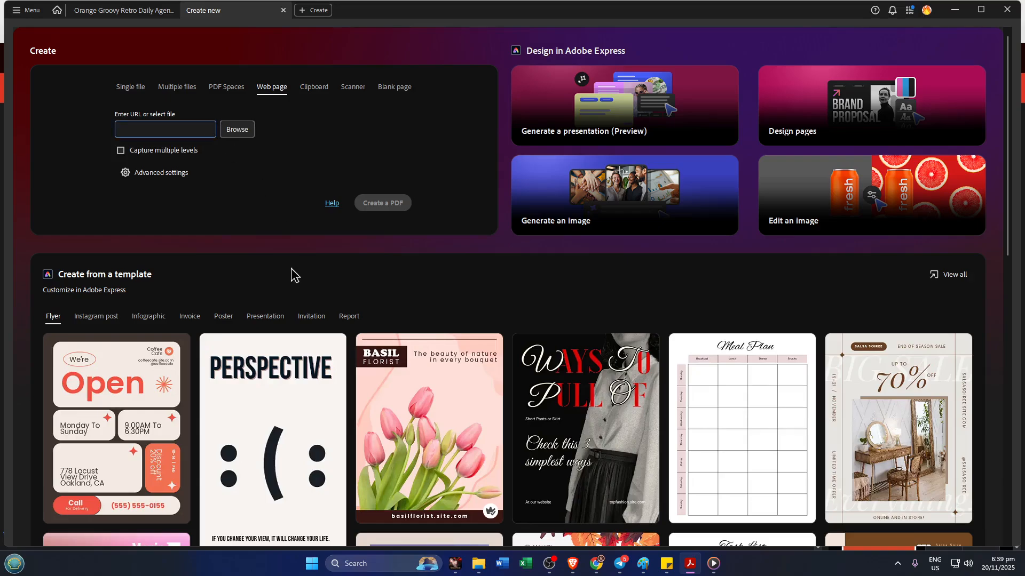
pyautogui.hotkey('ctrl', 'v')
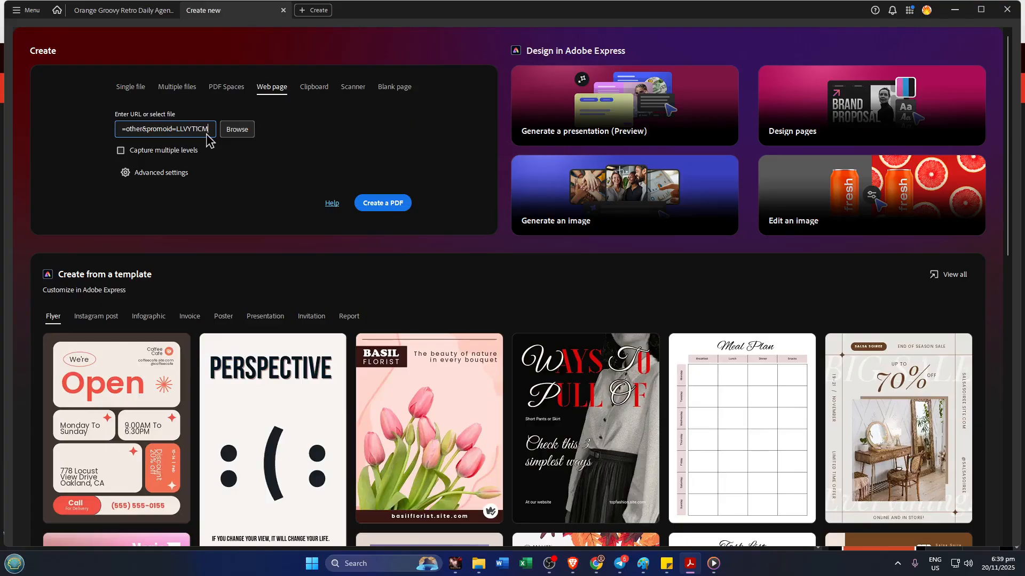
# Review the pasted web address from its end back to the https prefix.
pyautogui.press('Left')
pyautogui.press('Left')
pyautogui.press('Left')
pyautogui.press('Left')
pyautogui.press('Left')
pyautogui.press('Left')
pyautogui.press('Left')
pyautogui.press('Left')
pyautogui.press('Left')
pyautogui.press('Left')
pyautogui.press('Left')
pyautogui.press('Left')
pyautogui.press('Left')
pyautogui.press('Left')
pyautogui.press('Left')
pyautogui.press('Left')
pyautogui.press('Left')
pyautogui.press('Left')
pyautogui.press('Left')
pyautogui.press('Left')
pyautogui.press('Left')
pyautogui.press('Left')
pyautogui.press('Left')
pyautogui.press('Left')
pyautogui.press('Left')
pyautogui.press('Left')
pyautogui.press('Left')
pyautogui.press('Left')
pyautogui.press('Left')
pyautogui.press('Left')
pyautogui.press('Left')
pyautogui.press('Left')
pyautogui.press('Left')
pyautogui.press('Left')
pyautogui.press('Left')
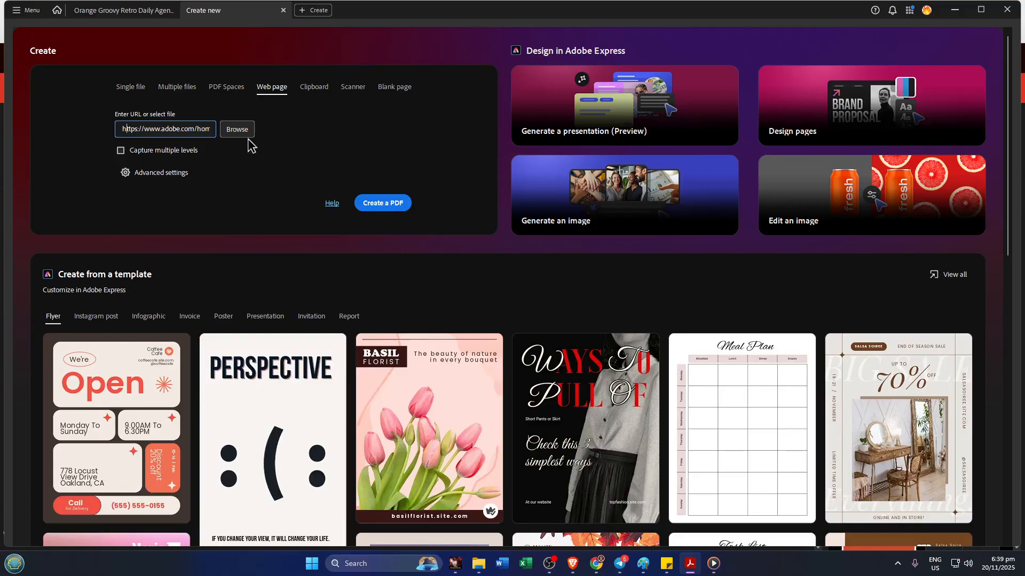
pyautogui.press('Right')
pyautogui.press('Right')
pyautogui.press('Right')
pyautogui.press('Right')
pyautogui.press('Right')
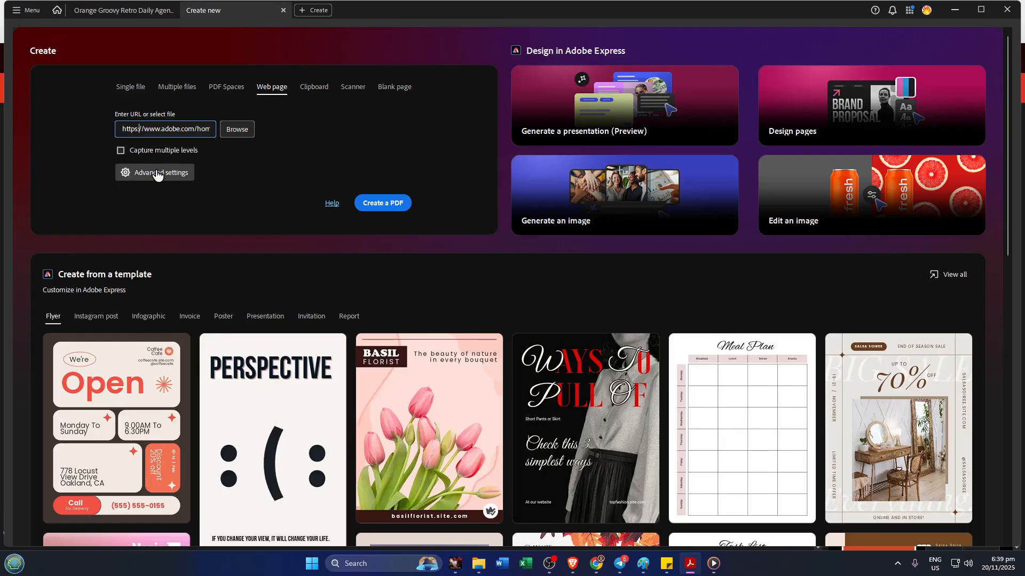
# Create the PDF from the web page with multiple-level capture enabled at 1 level and the Enhanced conversion engine.
pyautogui.click(120, 151)
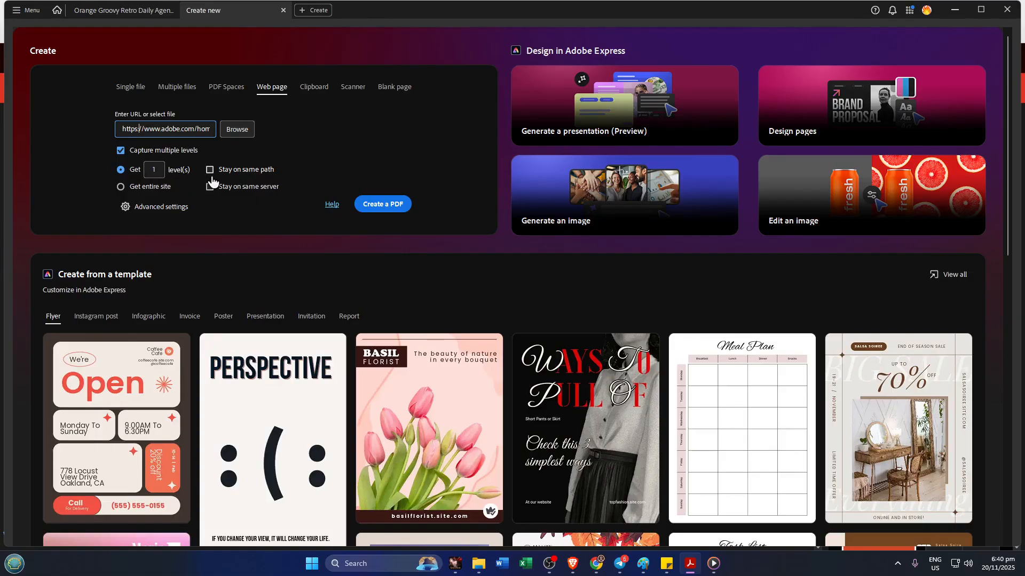
pyautogui.click(147, 209)
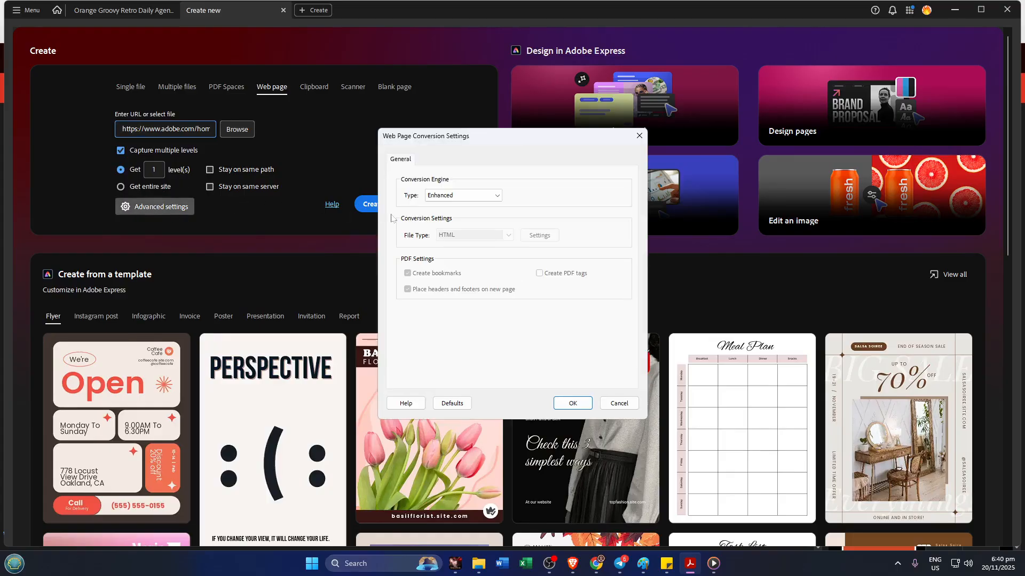
pyautogui.click(496, 199)
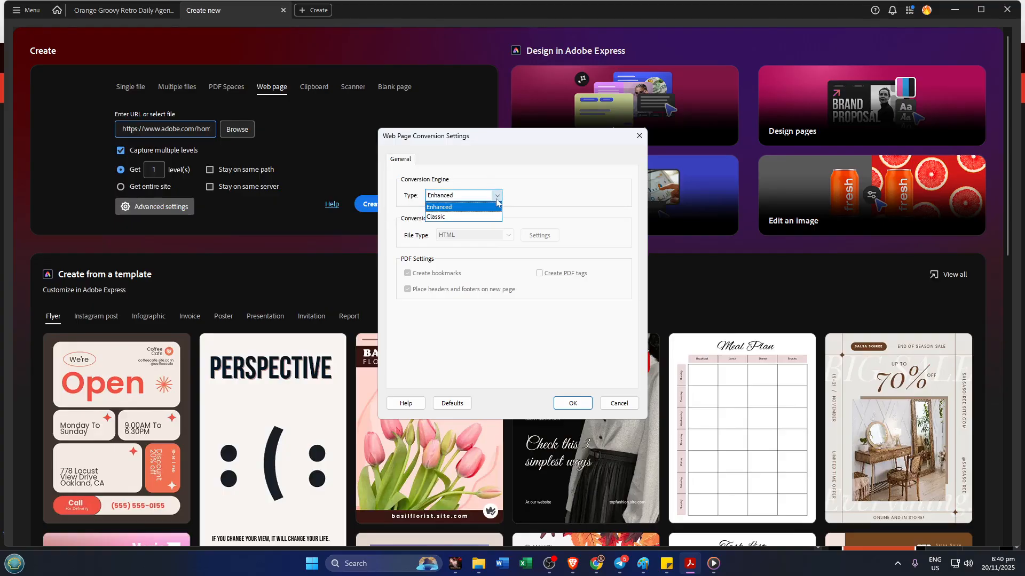
pyautogui.click(497, 199)
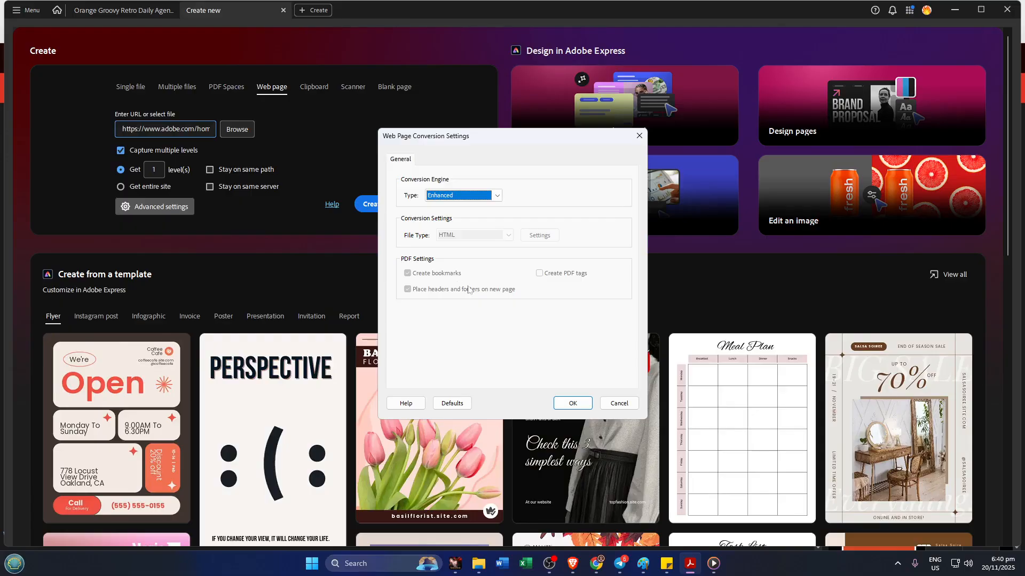
pyautogui.click(569, 404)
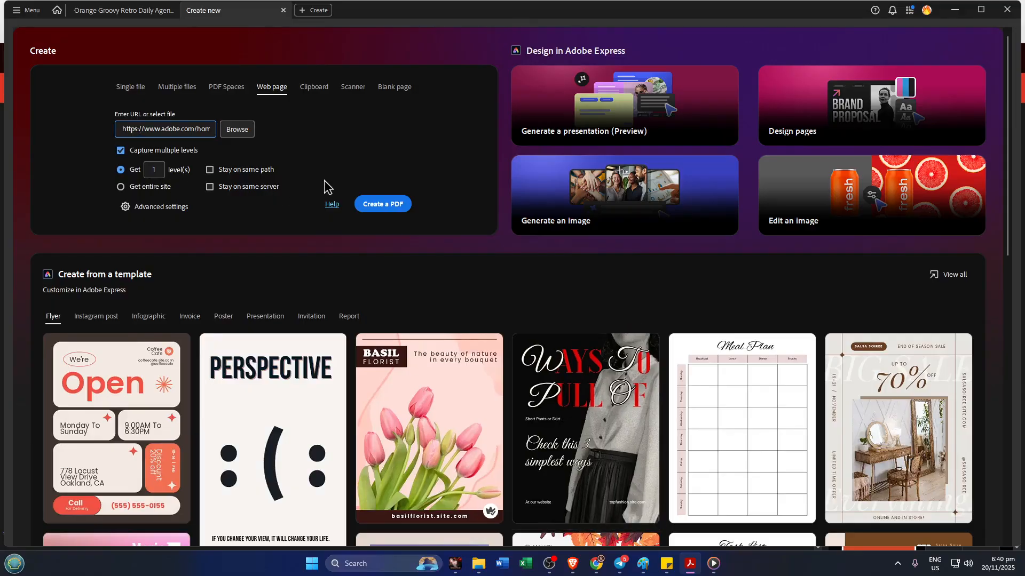
pyautogui.click(378, 213)
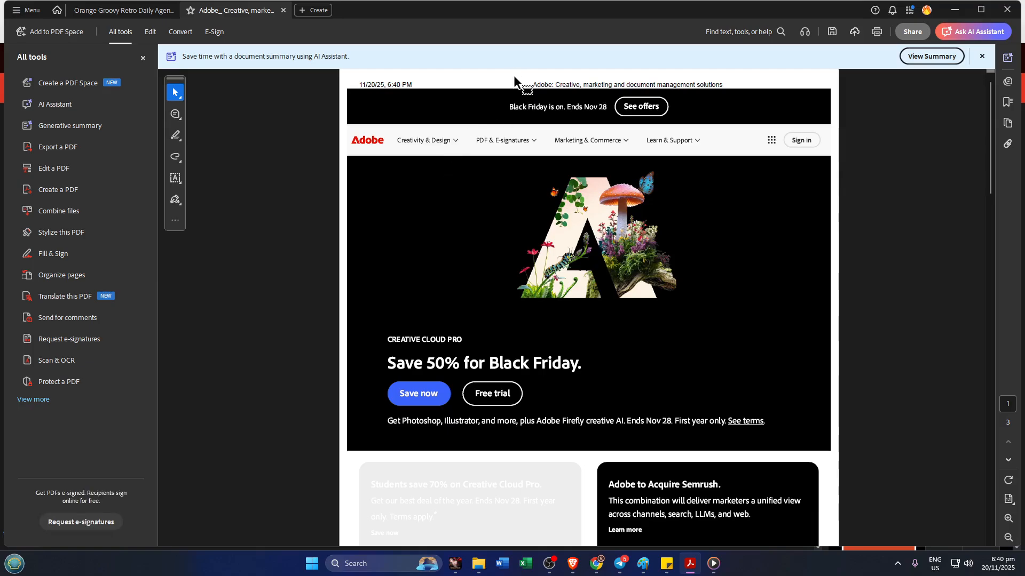
# Open the AI Assistant for the new PDF and look through the converted web pages.
pyautogui.click(973, 32)
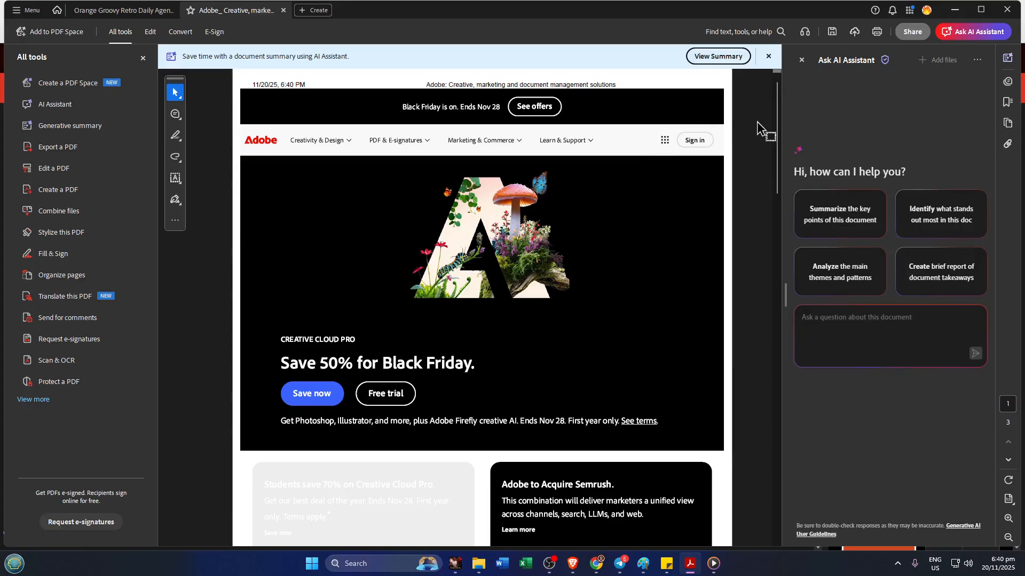
pyautogui.scroll(-10, 723, 137)
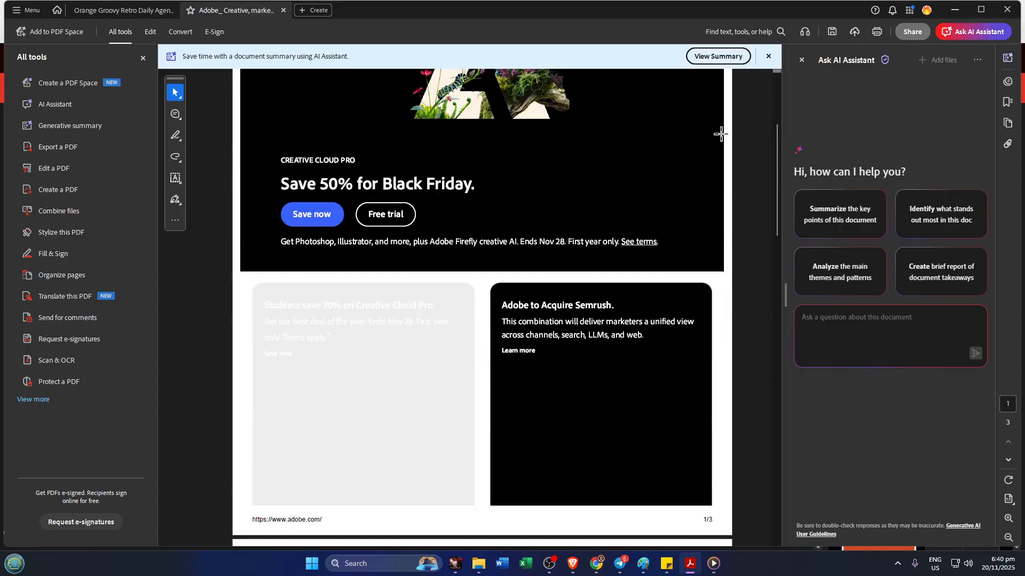
pyautogui.scroll(-8, 719, 132)
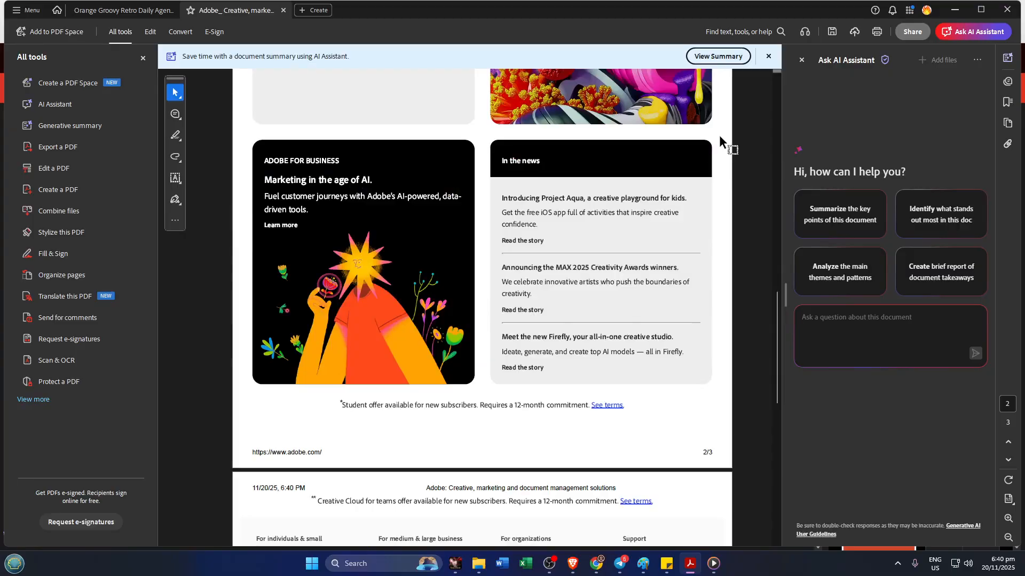
pyautogui.scroll(10, 720, 135)
pyautogui.scroll(5, 721, 131)
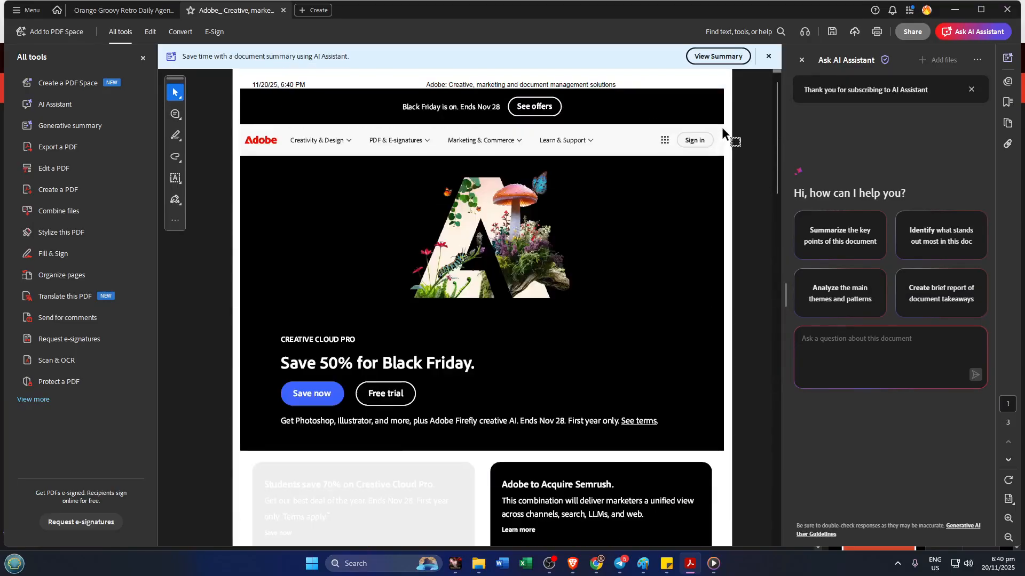